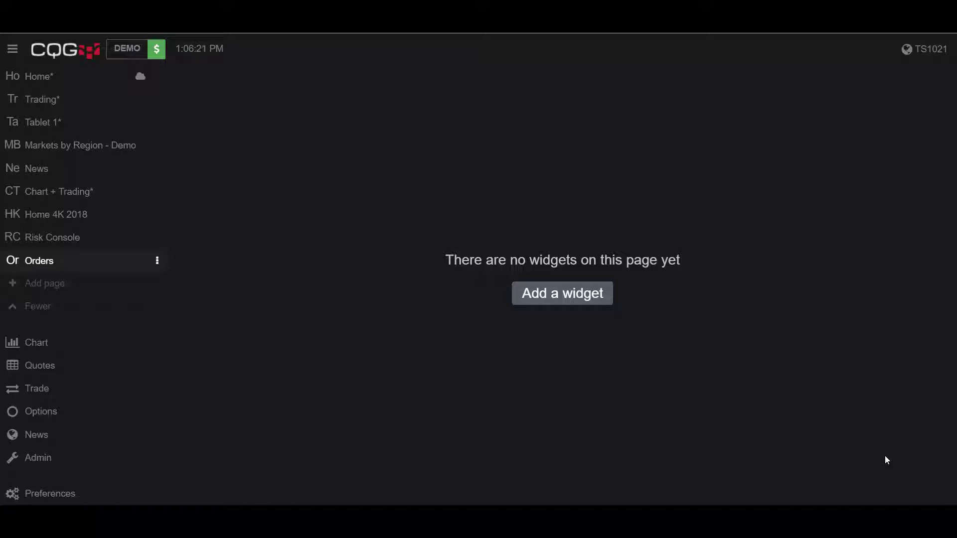
Add the Orders widget from the Trade section of the widget list.
{"action": "left_click", "coordinate": [601, 295]}
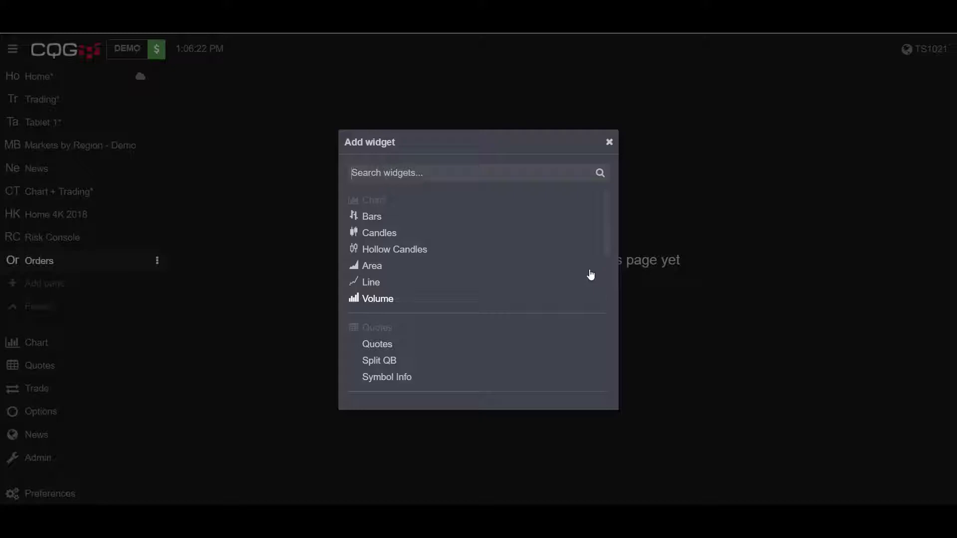
{"action": "scroll", "coordinate": [569, 249], "scroll_direction": "down", "scroll_amount": 5}
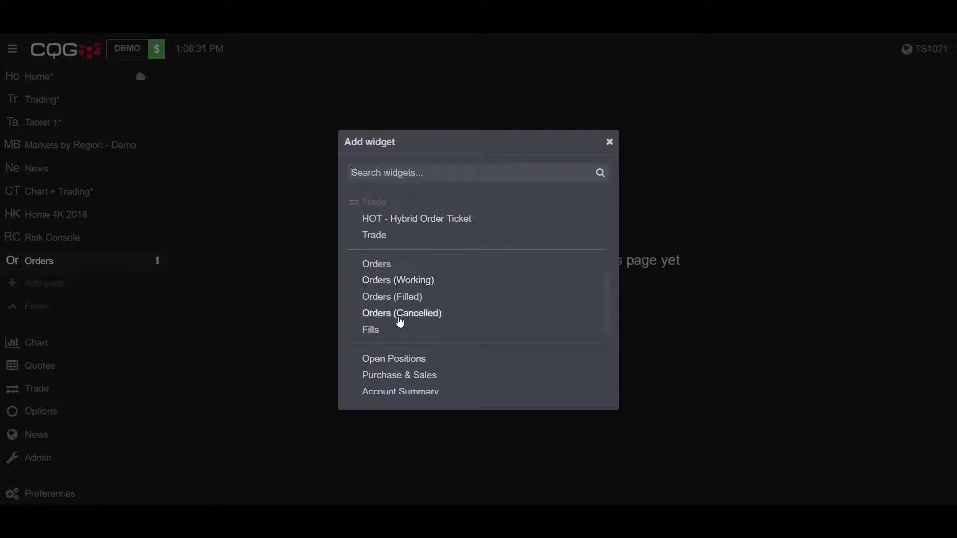
{"action": "left_click", "coordinate": [388, 269]}
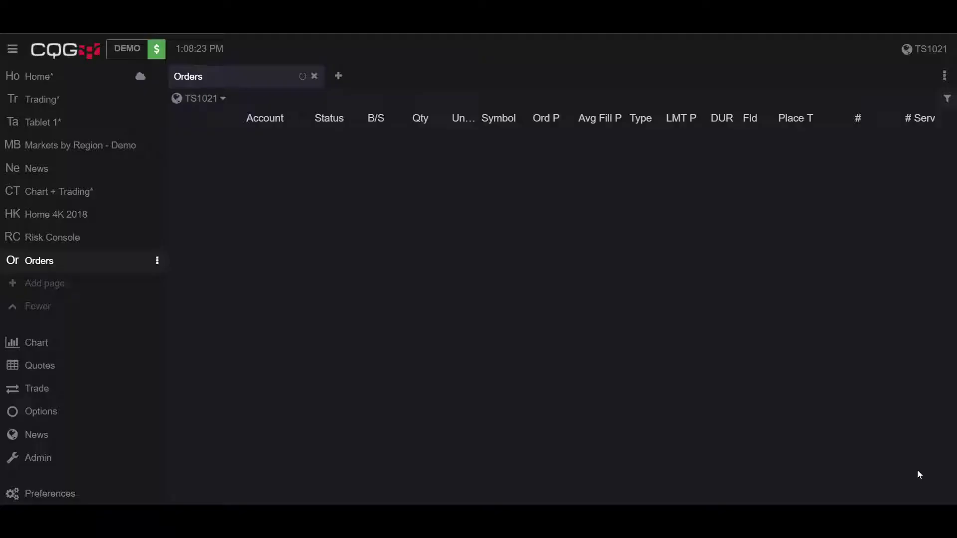
Open the orders filter settings and browse the Status and Type choices.
{"action": "left_click", "coordinate": [946, 102]}
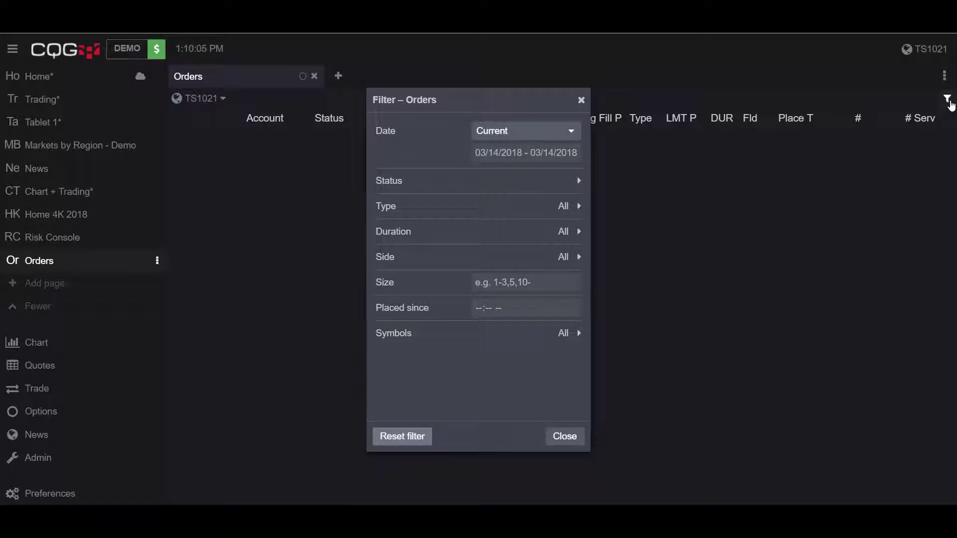
{"action": "left_click", "coordinate": [572, 191]}
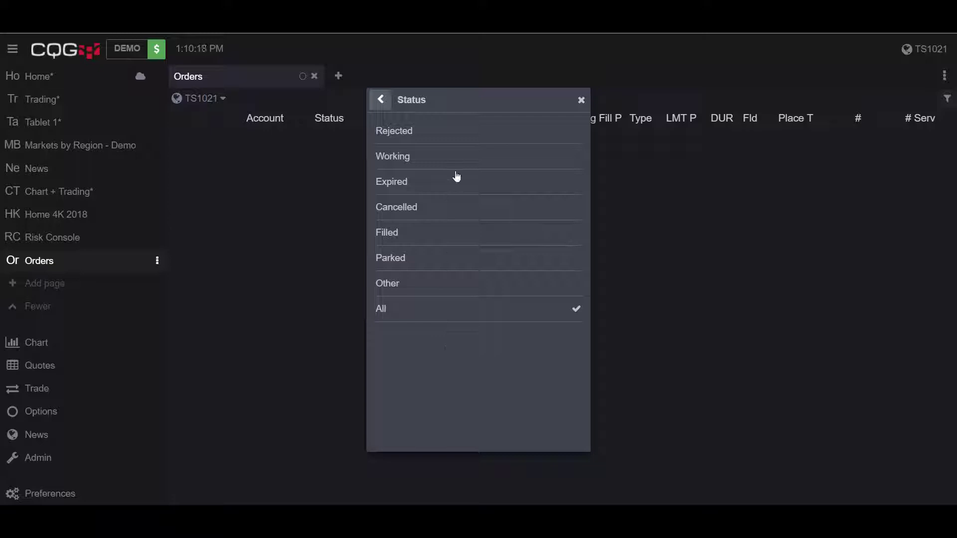
{"action": "left_click", "coordinate": [381, 99]}
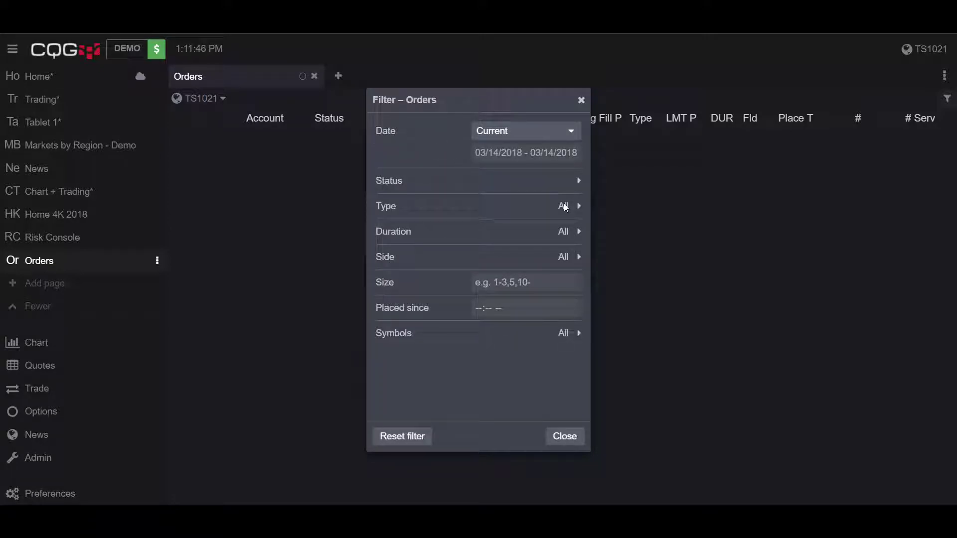
{"action": "left_click", "coordinate": [566, 207]}
{"action": "left_click", "coordinate": [382, 99]}
Browse the Duration and Side filter choices, then start editing the Placed since time.
{"action": "left_click", "coordinate": [548, 234]}
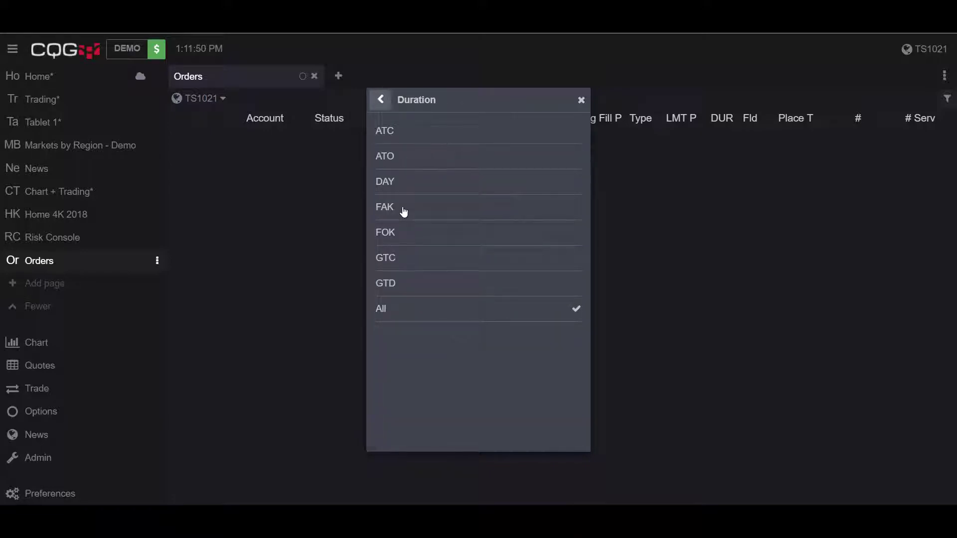
{"action": "left_click", "coordinate": [380, 100]}
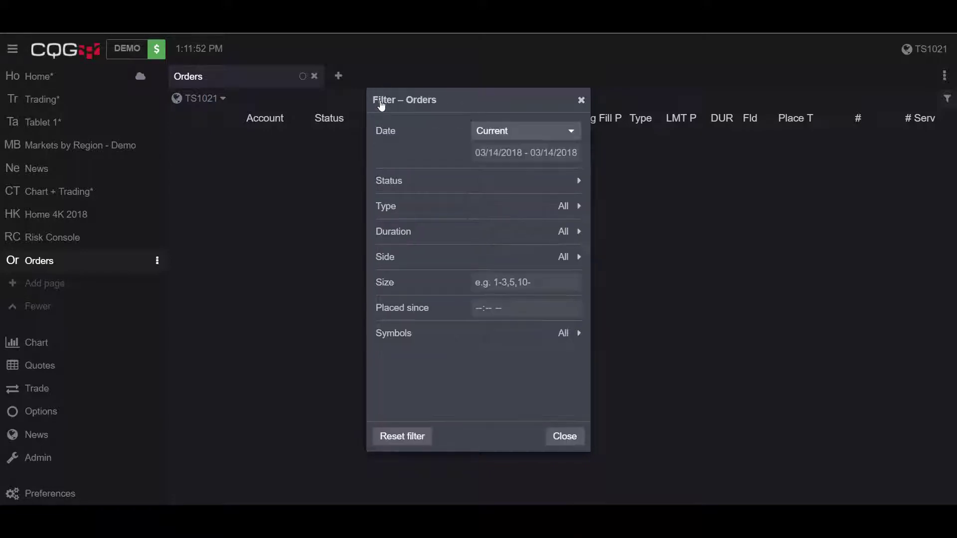
{"action": "left_click", "coordinate": [556, 258]}
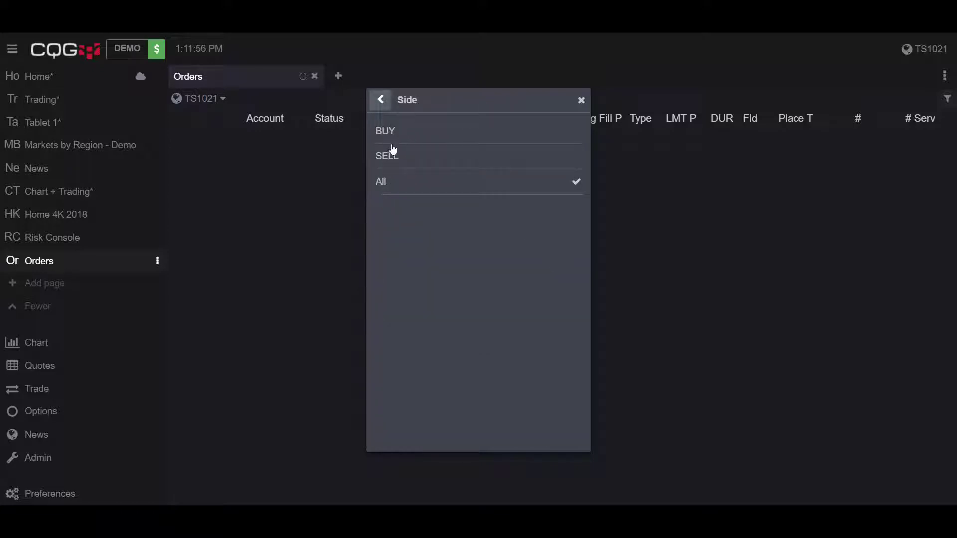
{"action": "left_click", "coordinate": [385, 106]}
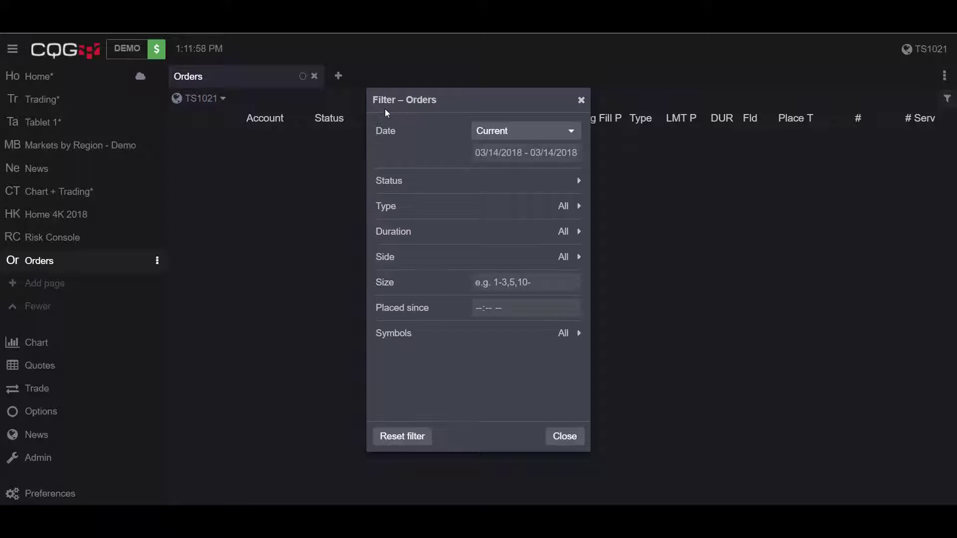
{"action": "left_click", "coordinate": [493, 308]}
Set Placed since to 02:00 PM and check Symbols, leaving it at All.
{"action": "left_click", "coordinate": [480, 308]}
{"action": "left_click", "coordinate": [573, 305]}
{"action": "left_click", "coordinate": [573, 306]}
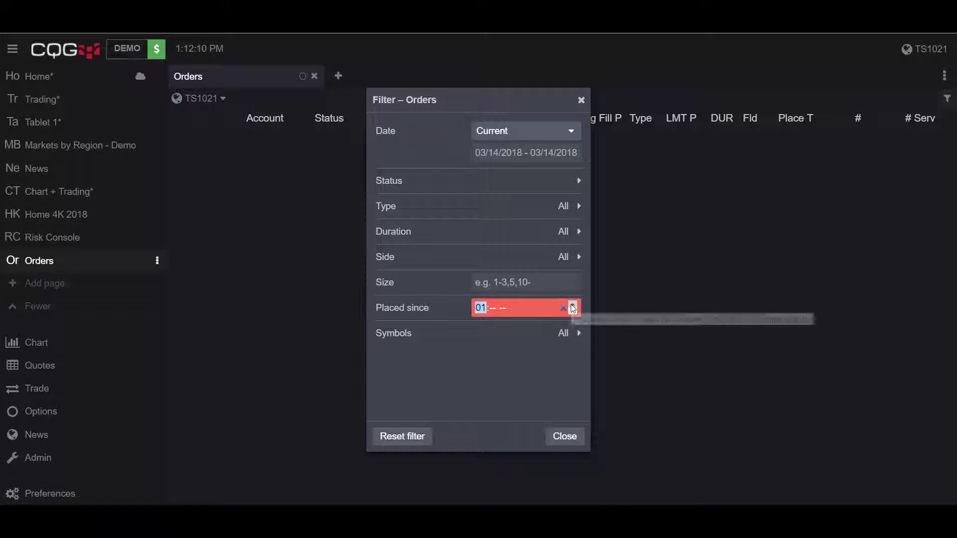
{"action": "left_click", "coordinate": [497, 311]}
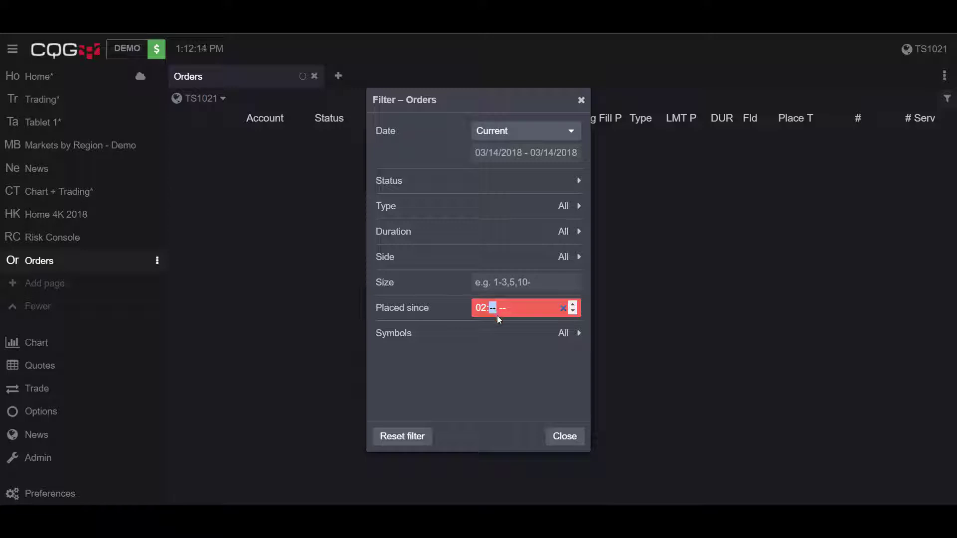
{"action": "type", "text": "p"}
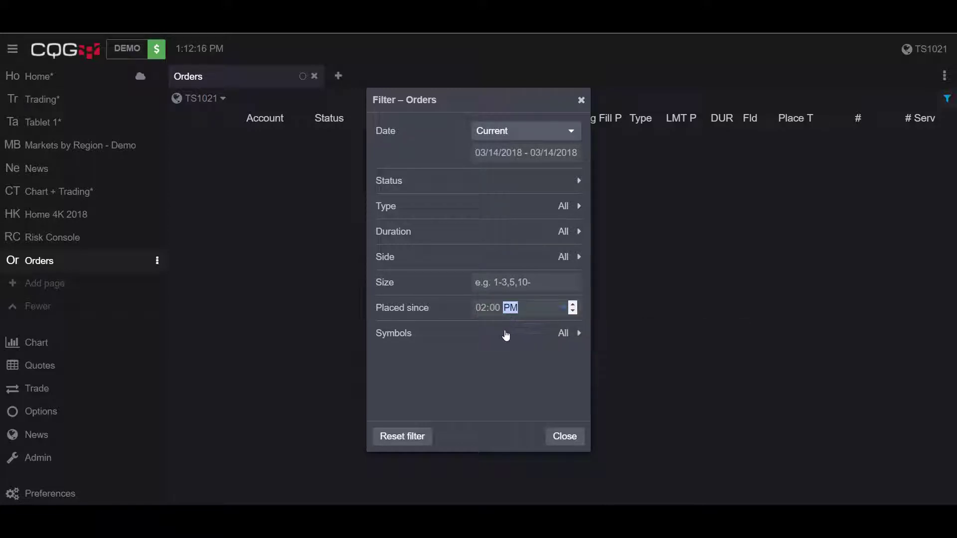
{"action": "left_click", "coordinate": [506, 334]}
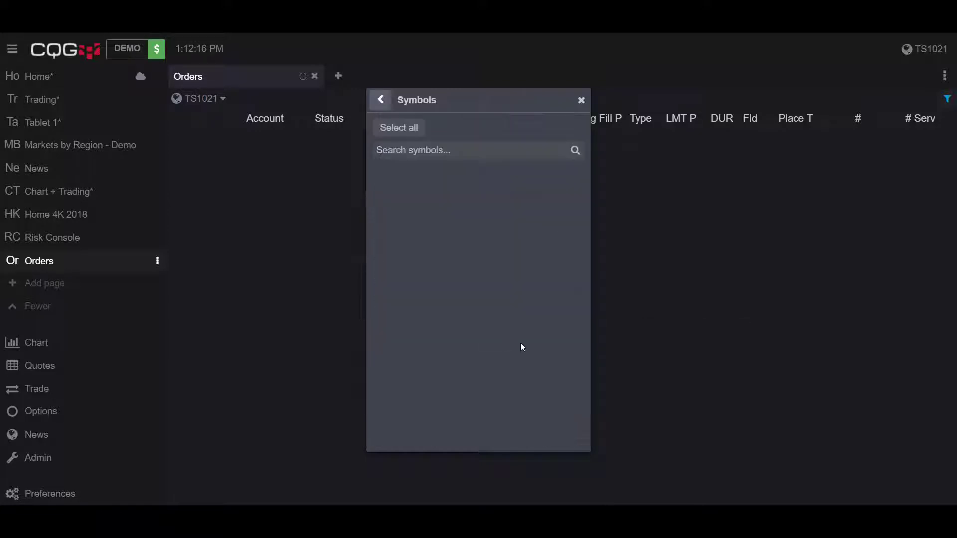
{"action": "left_click", "coordinate": [380, 99]}
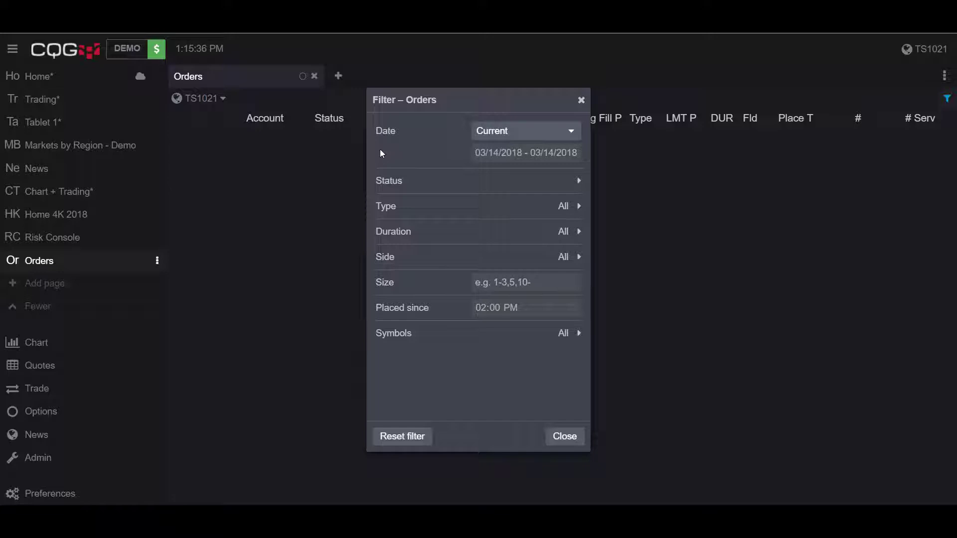
Choose a Custom date range and pick Feb 13 and Mar 17, 2018 in the calendar.
{"action": "left_click", "coordinate": [491, 135]}
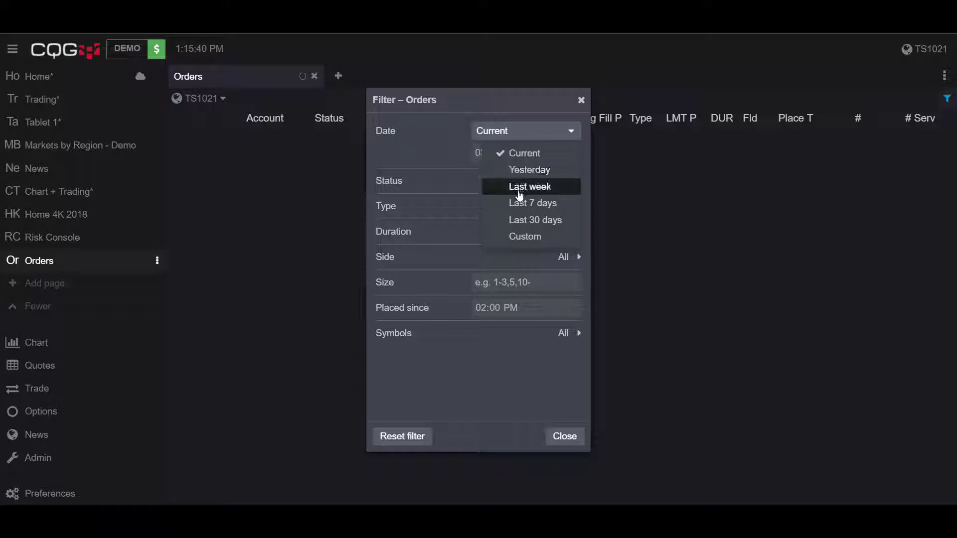
{"action": "left_click", "coordinate": [532, 241]}
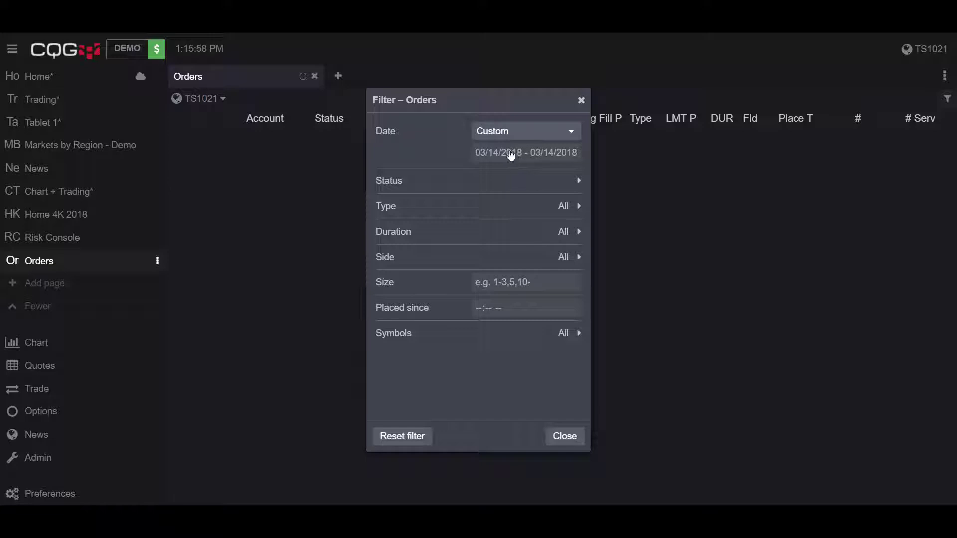
{"action": "left_click", "coordinate": [510, 155]}
{"action": "left_click", "coordinate": [368, 176]}
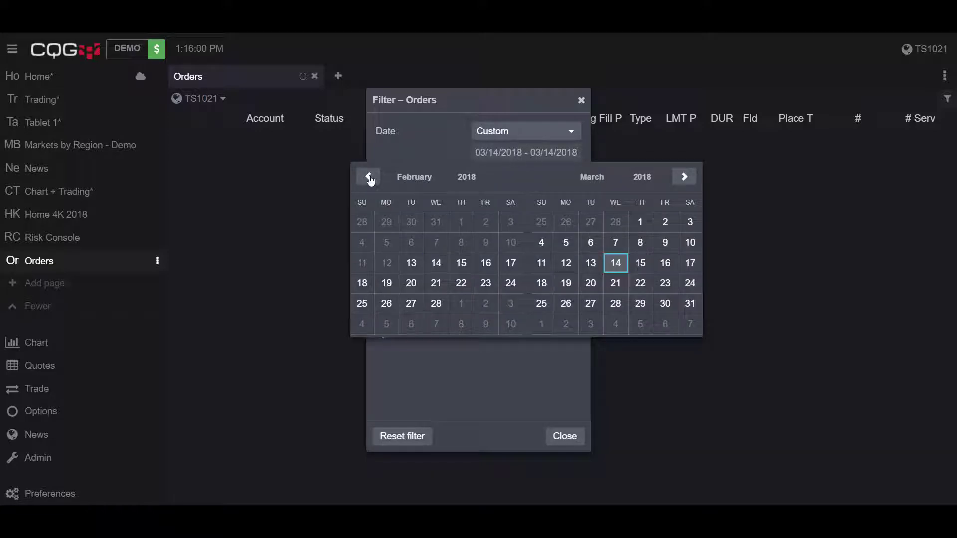
{"action": "left_click", "coordinate": [412, 264]}
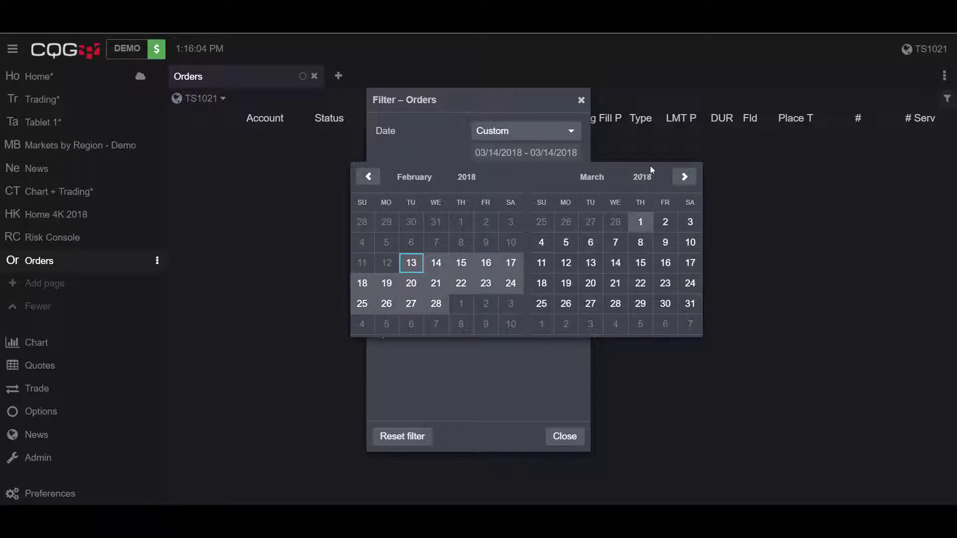
{"action": "left_click", "coordinate": [686, 177]}
{"action": "left_click", "coordinate": [513, 264]}
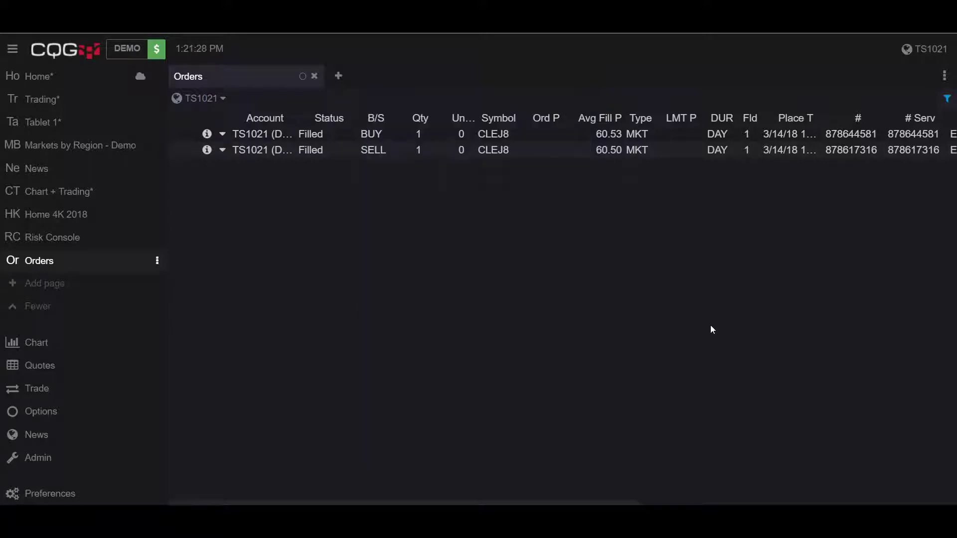
Sort the two CLEJ8 orders by the Place T column and briefly select their row text.
{"action": "left_click", "coordinate": [816, 121]}
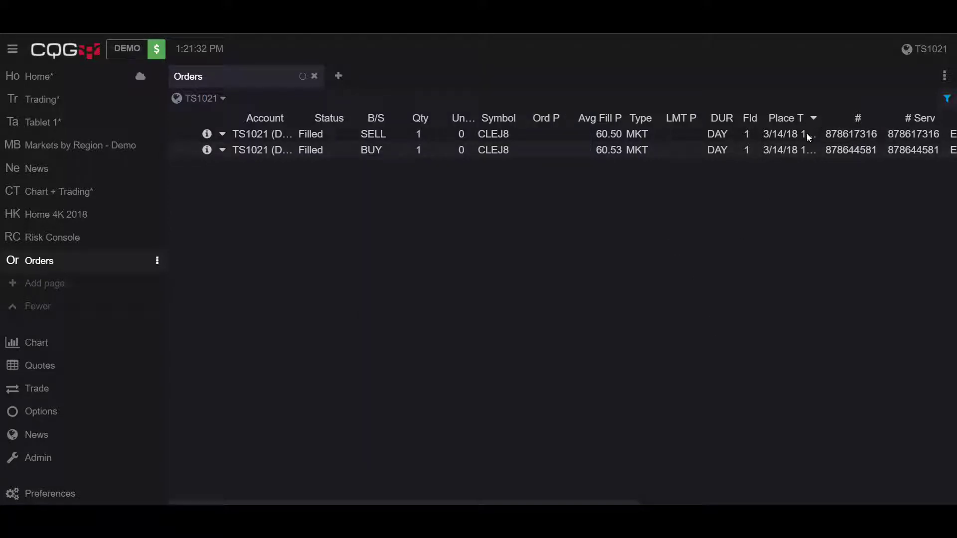
{"action": "left_click_drag", "start_coordinate": [762, 134], "coordinate": [802, 156]}
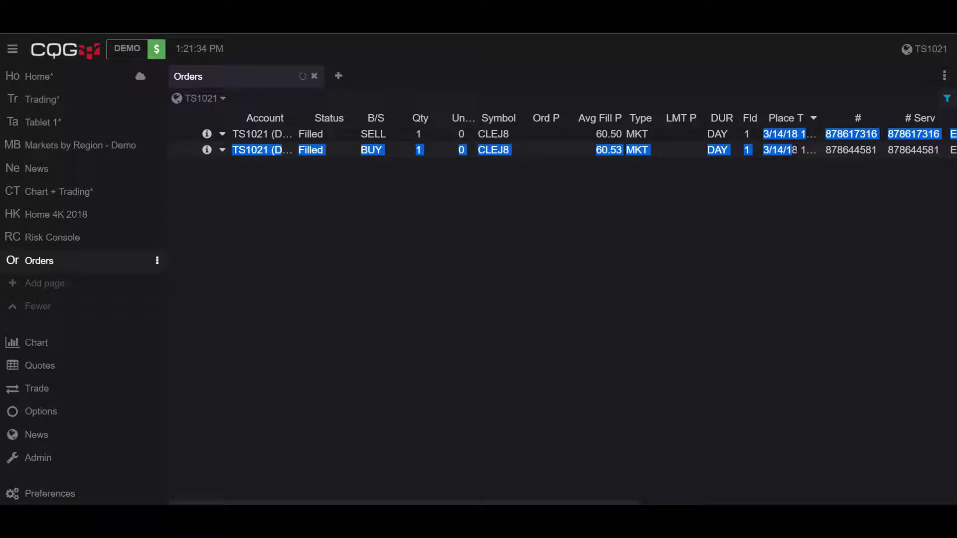
{"action": "left_click", "coordinate": [793, 172]}
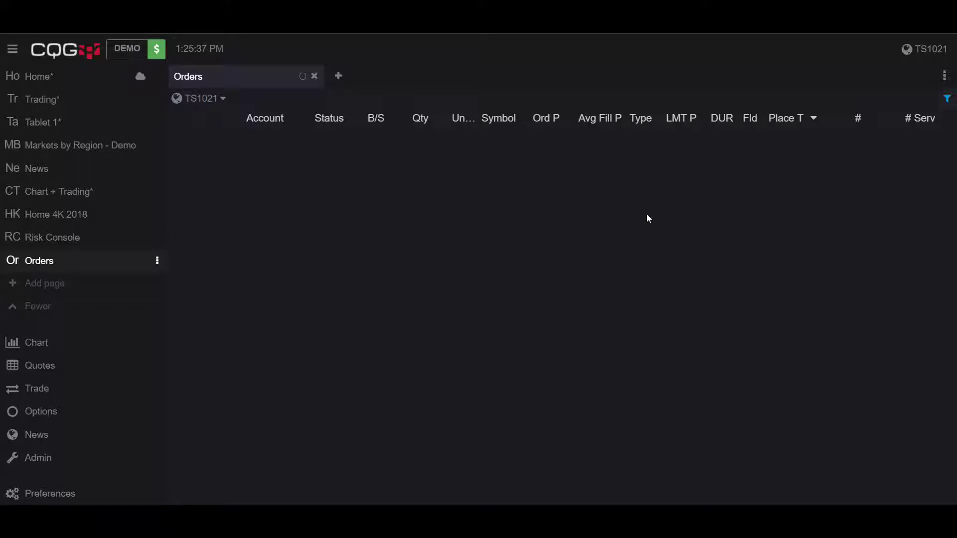
Reset the filter so Date returns to Current and all criteria read All.
{"action": "left_click", "coordinate": [947, 99]}
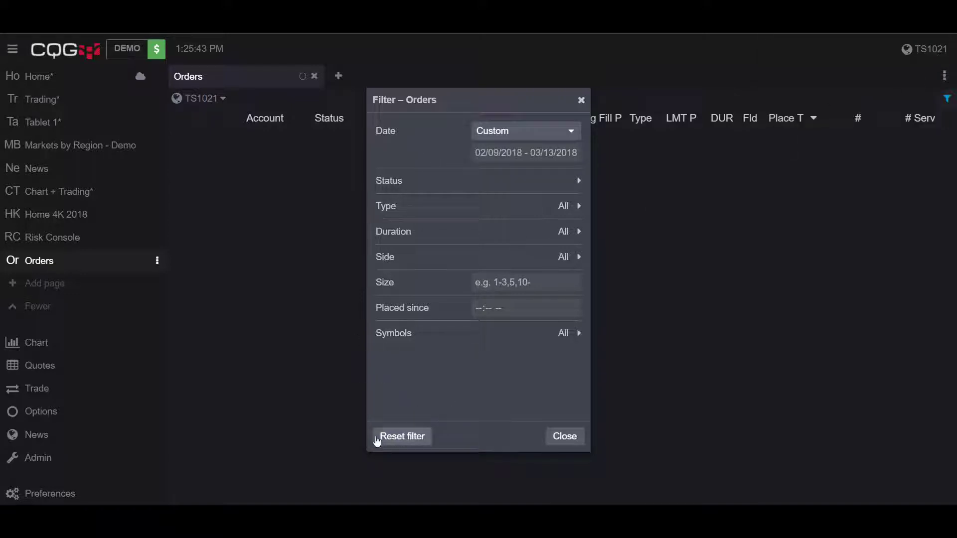
{"action": "left_click", "coordinate": [394, 438]}
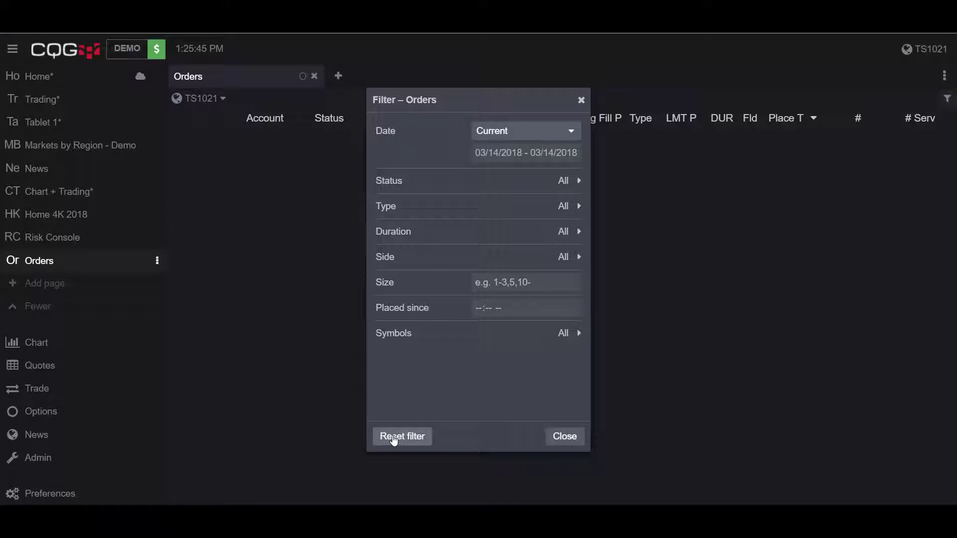